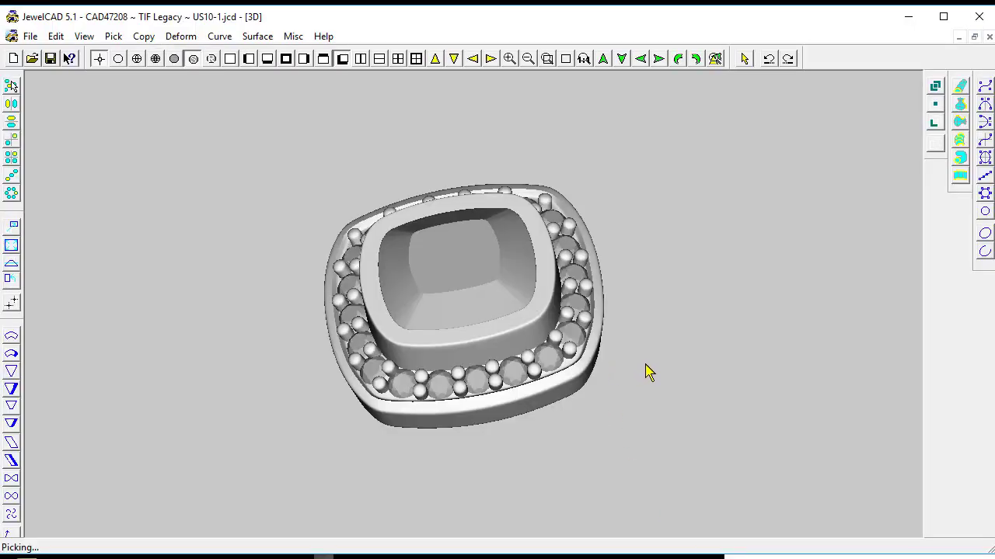
Examine the cushion halo setting from the top and several 3D angles, in both rendered and plain shaded display.
key("shift")
mouse_move(655, 368)
left_mouse_down()
mouse_move(588, 256)
mouse_move(604, 284)
mouse_move(677, 349)
mouse_move(712, 428)
mouse_move(775, 390)
mouse_move(786, 497)
mouse_move(710, 442)
mouse_move(584, 397)
mouse_move(626, 293)
mouse_move(651, 350)
mouse_move(681, 304)
mouse_move(721, 332)
mouse_move(593, 135)
left_mouse_up()
key("shift")
key("ctrl+t")
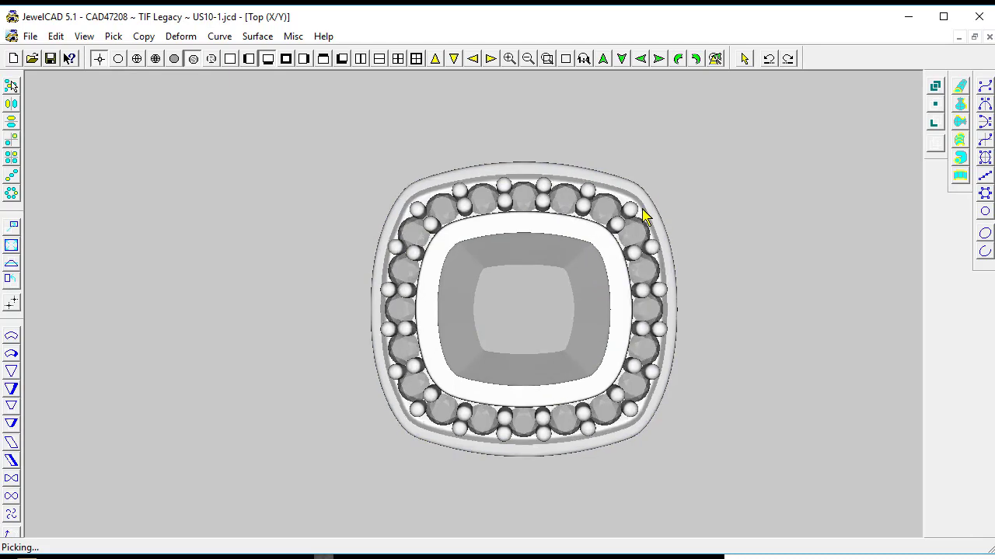
mouse_move(640, 266)
left_mouse_down()
mouse_move(626, 281)
mouse_move(622, 191)
mouse_move(632, 276)
left_mouse_up()
mouse_move(441, 330)
left_mouse_down()
mouse_move(435, 306)
mouse_move(475, 355)
mouse_move(464, 279)
mouse_move(454, 295)
left_mouse_up()
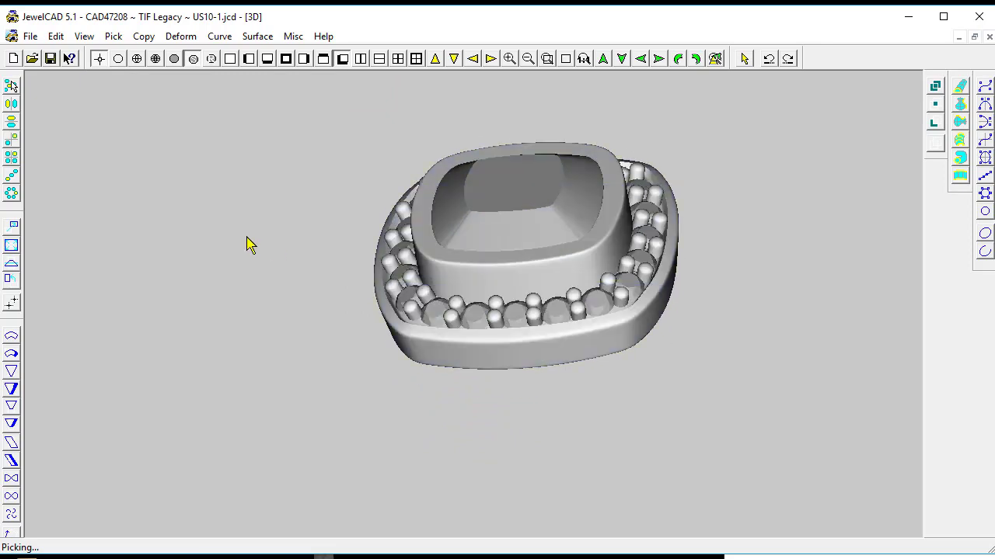
left_click(175, 59)
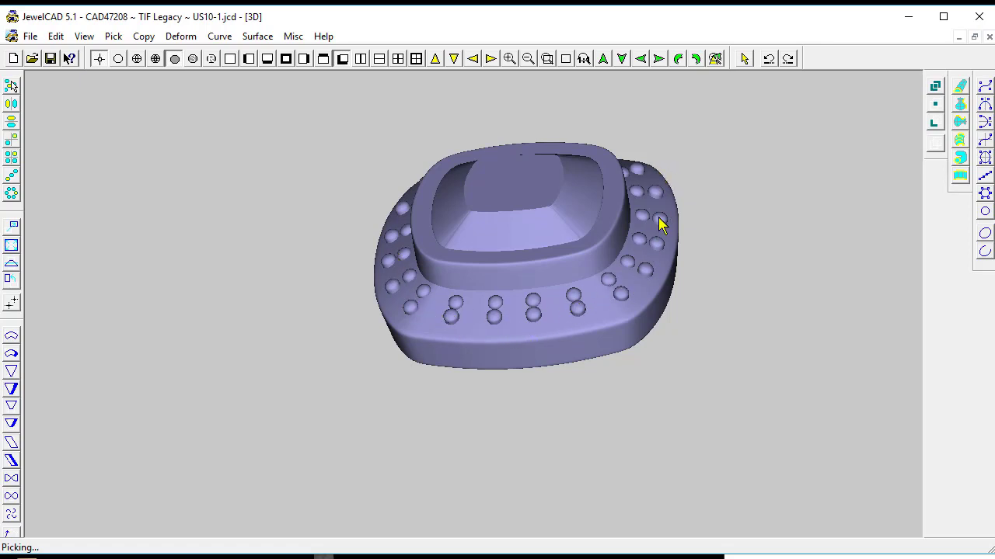
left_click_drag(533, 315, 570, 332)
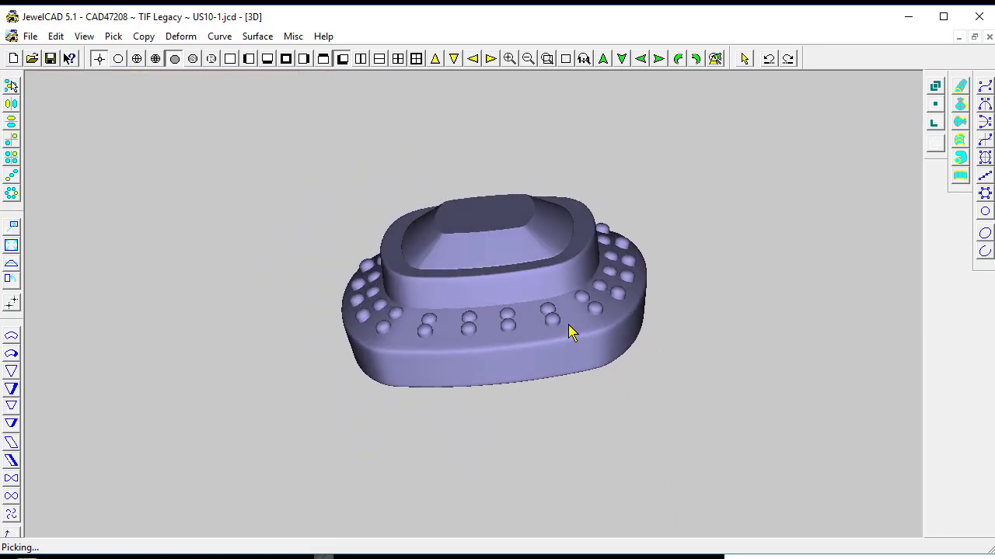
left_click(193, 59)
mouse_move(615, 228)
left_mouse_down()
mouse_move(659, 296)
mouse_move(632, 305)
mouse_move(646, 163)
mouse_move(650, 257)
left_mouse_up()
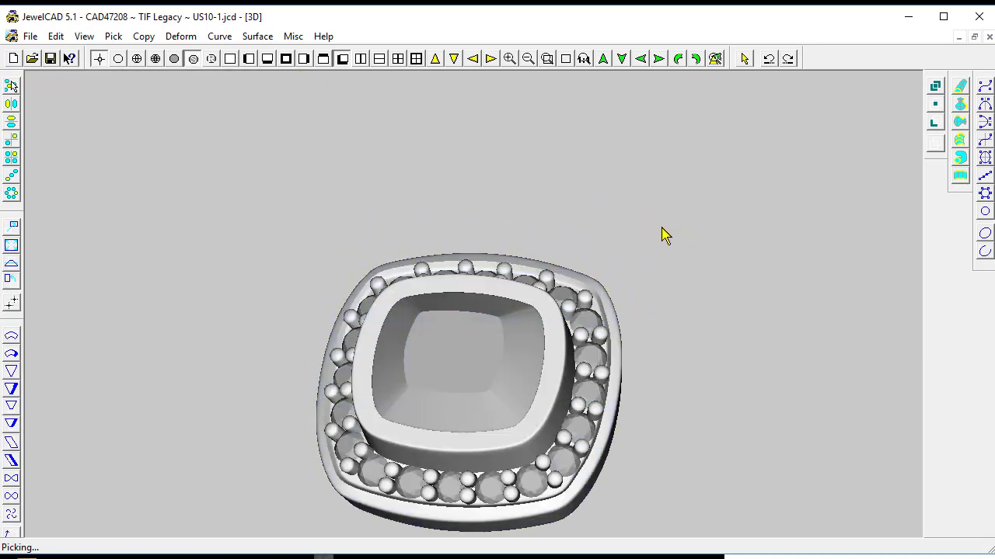
left_click_drag(668, 291, 625, 193)
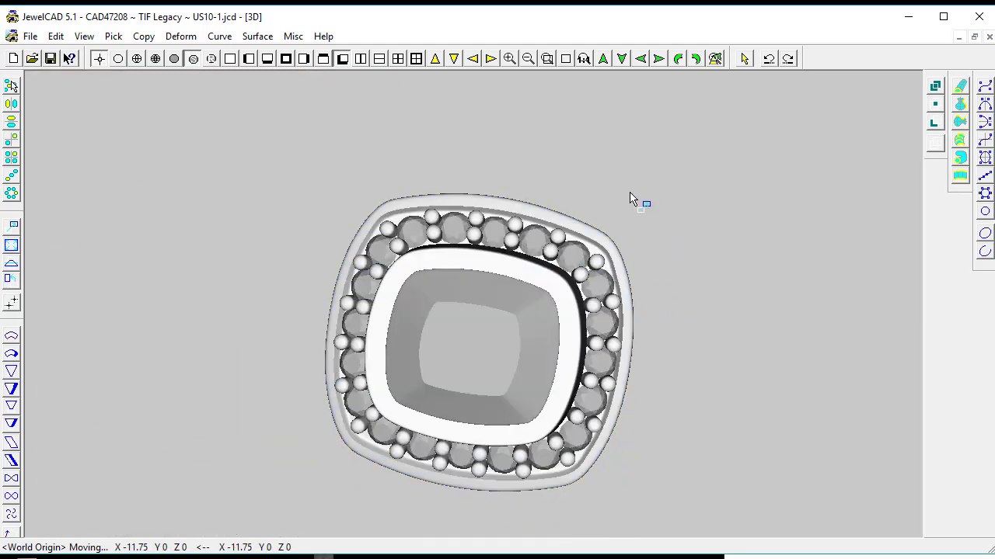
Run a Boolean subtraction with the halo setting as the object to subtract from.
left_click(629, 198)
left_click_drag(644, 200, 560, 120)
left_click(938, 139)
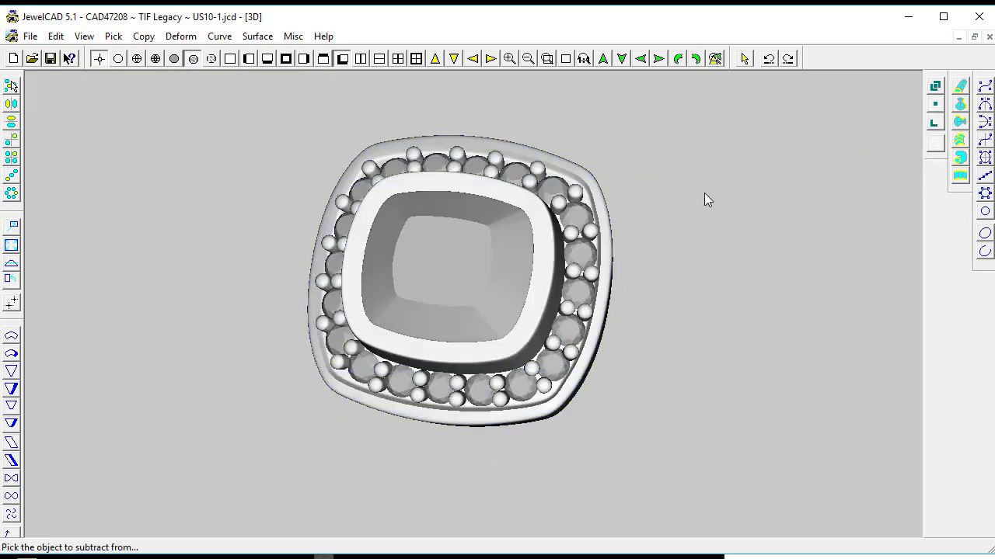
left_click(592, 176)
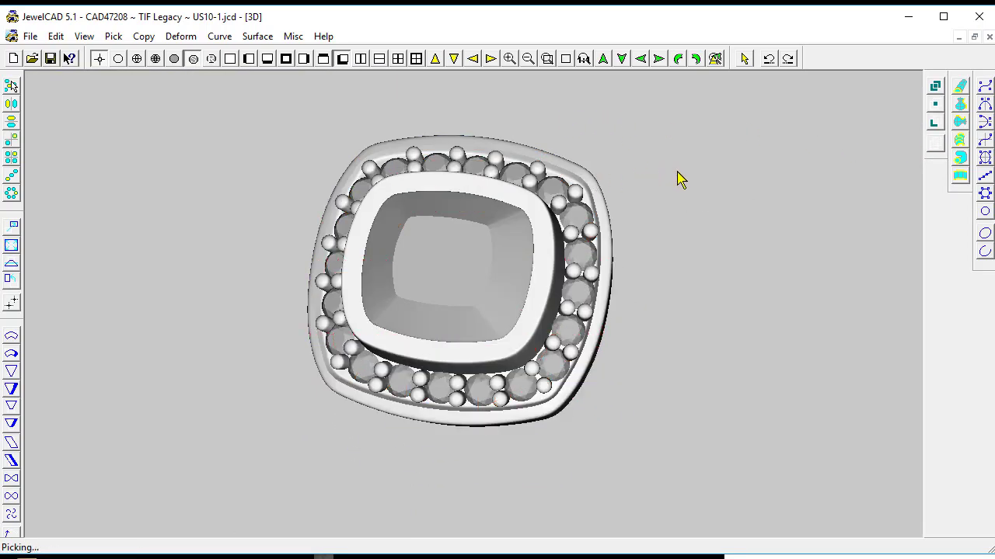
Move the center stone and halo stones sideways off the setting to expose the seats beneath them.
key("m")
left_click_drag(703, 216, 447, 186)
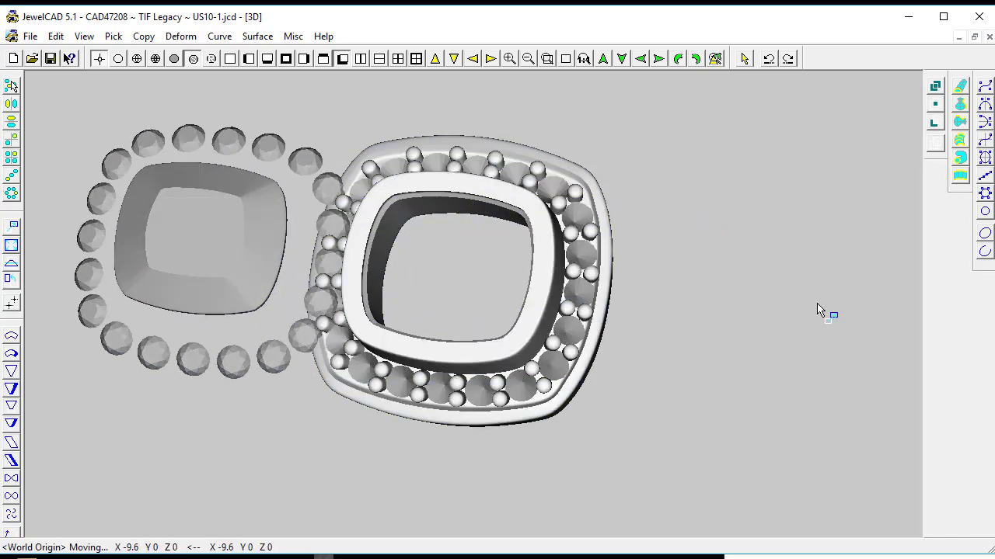
key("shift")
left_click_drag(712, 286, 652, 310)
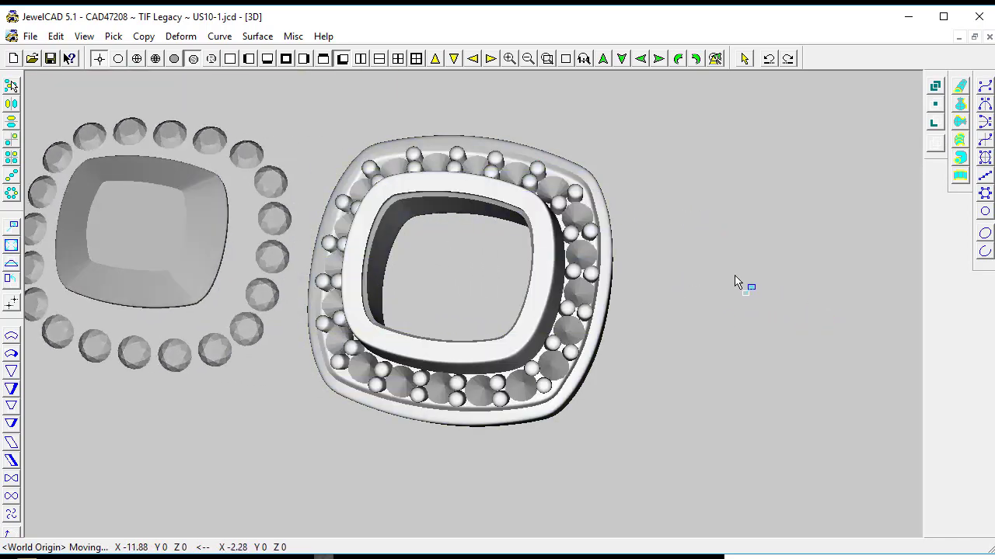
mouse_move(716, 258)
left_mouse_down("shift")
mouse_move(714, 356)
mouse_move(721, 315)
left_mouse_up("shift")
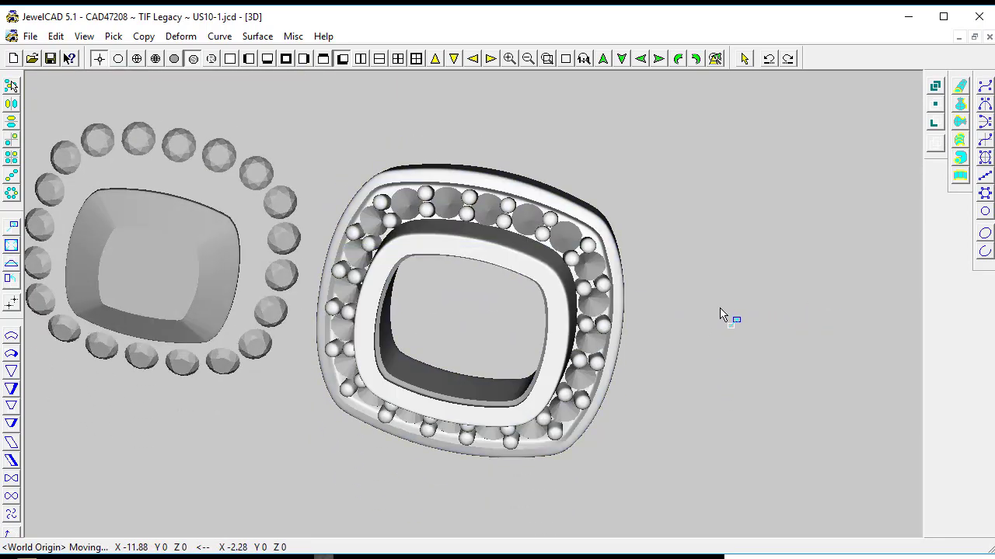
Undo both stone moves, return to the rendered top view, and leave the Move command with nothing picked.
key("ctrl+z")
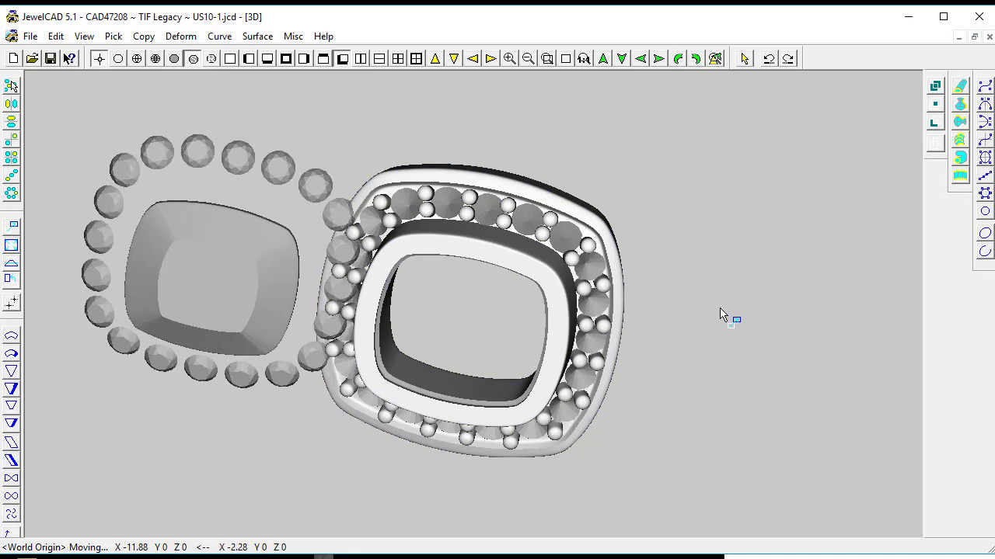
key("ctrl+z")
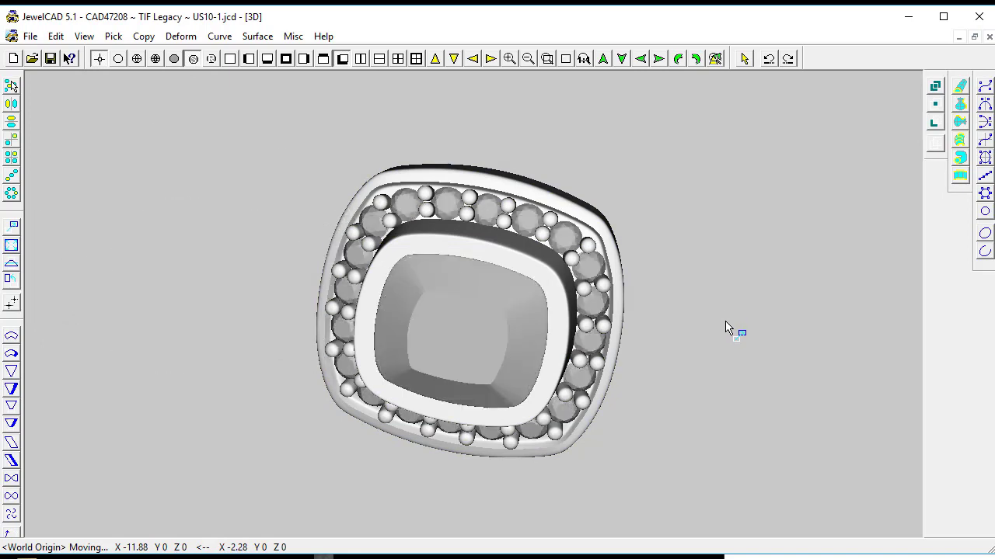
key("F7")
left_click_drag(709, 263, 699, 364, "shift")
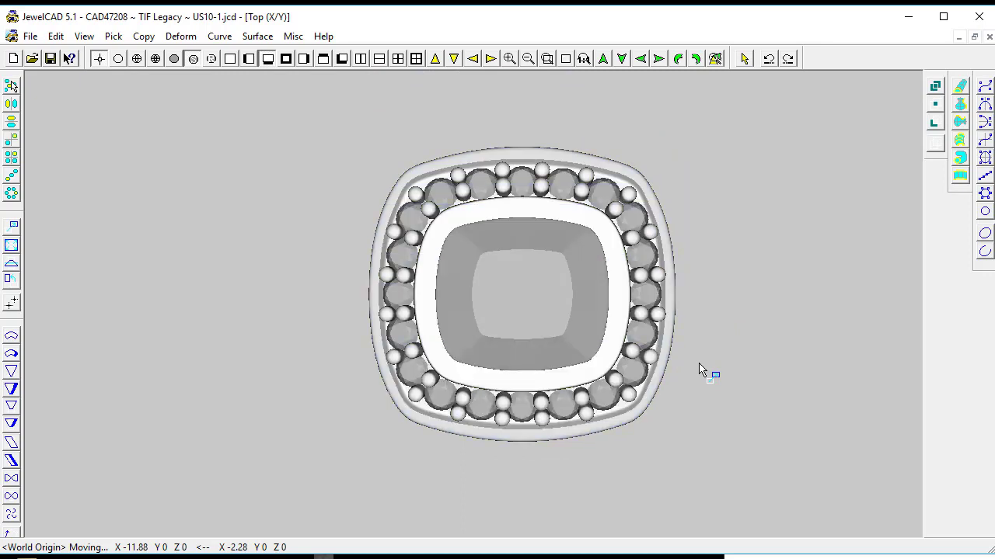
right_click(716, 345)
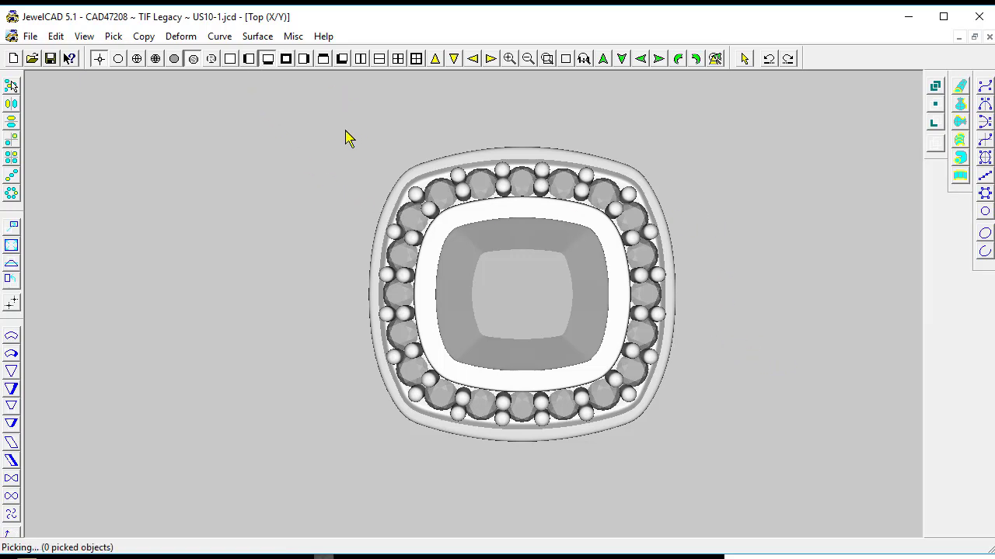
Delete the center stone and all halo stones, and render the bare metal setting in 3D.
left_click(183, 59)
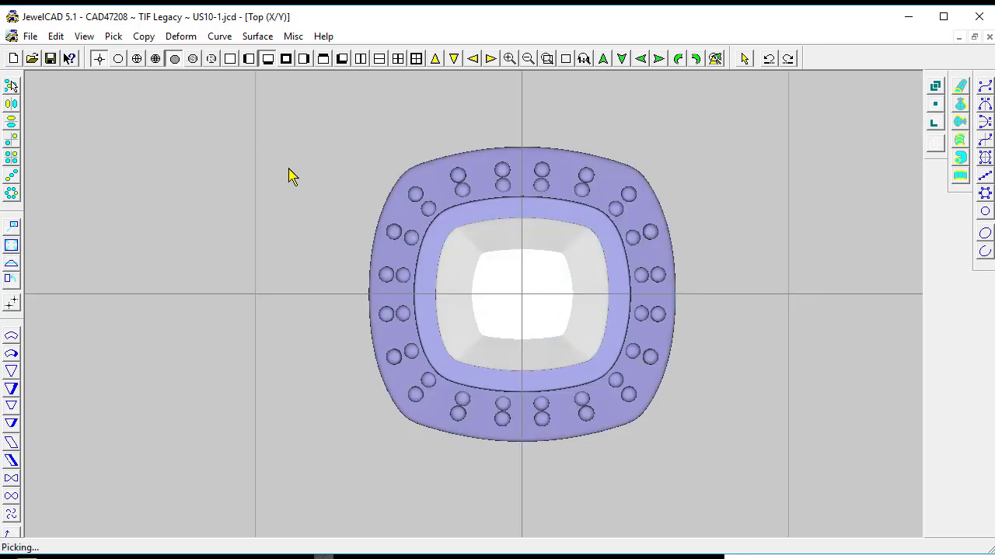
key("Delete")
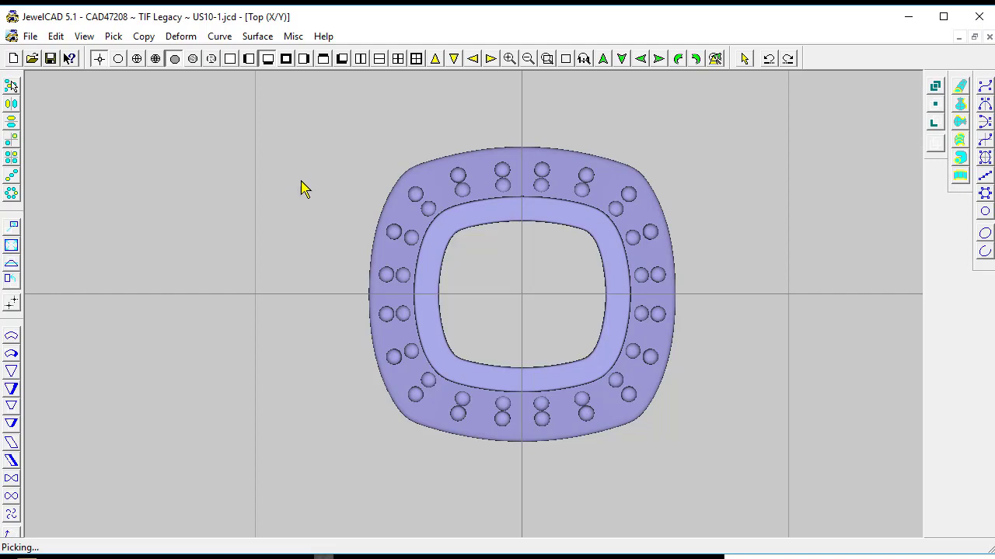
key("F12")
mouse_move(313, 270)
left_mouse_down()
mouse_move(286, 247)
mouse_move(278, 261)
left_mouse_up()
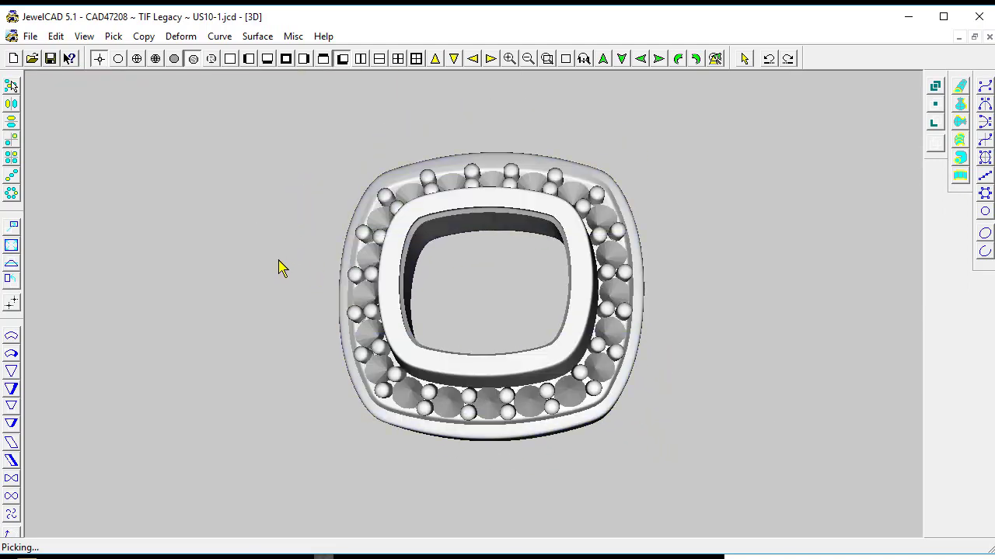
Start Cut into Slices and create a folder named TEMP on the desktop for the slice file.
left_click(293, 36)
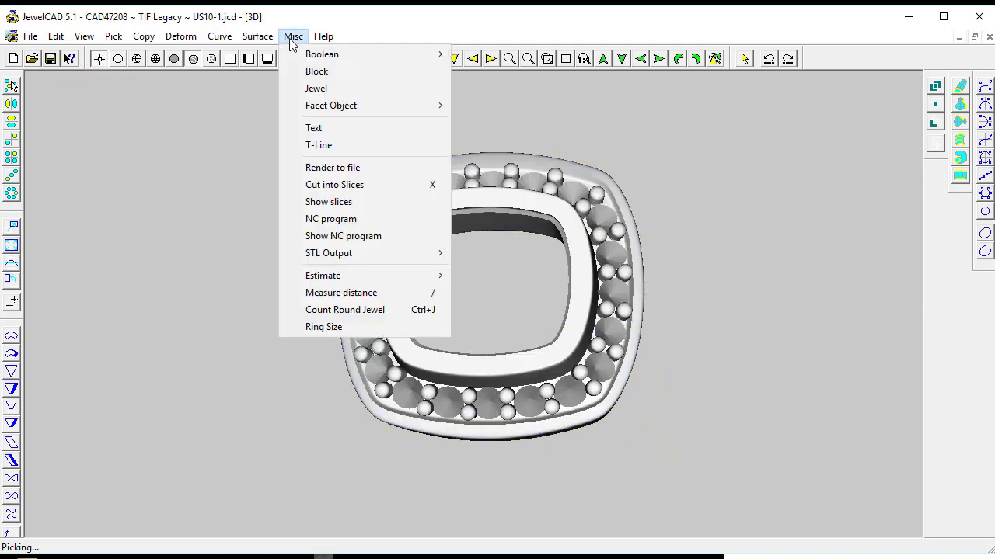
left_click(342, 187)
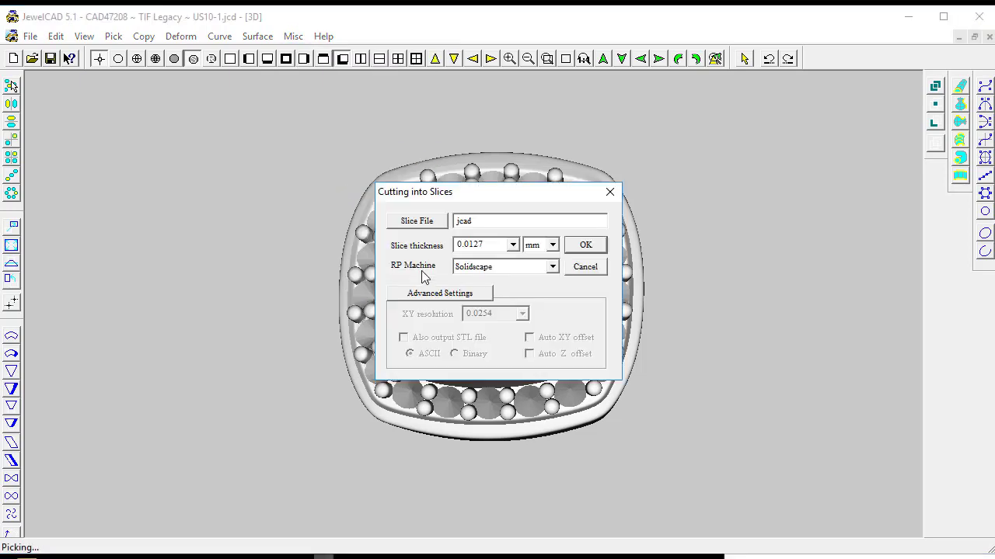
left_click(416, 224)
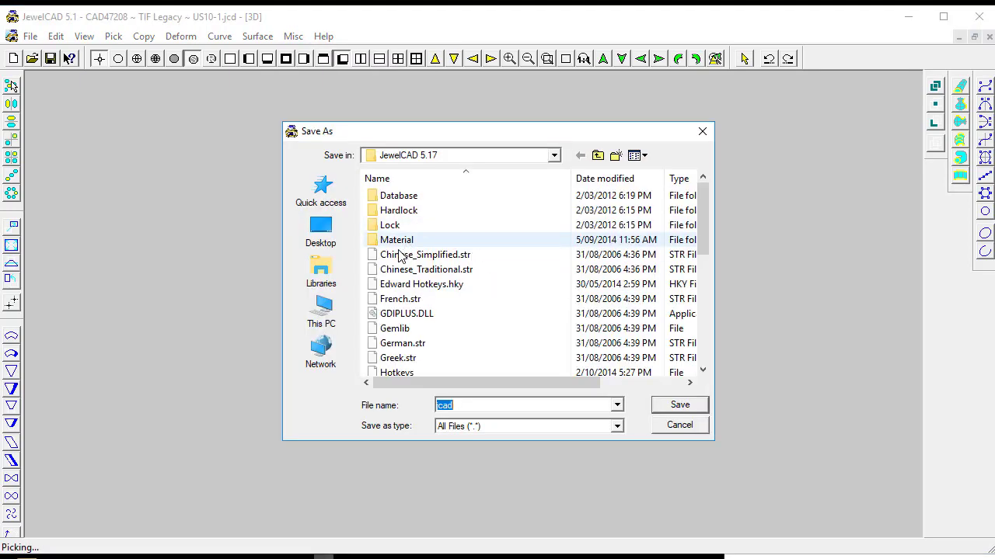
left_click(325, 232)
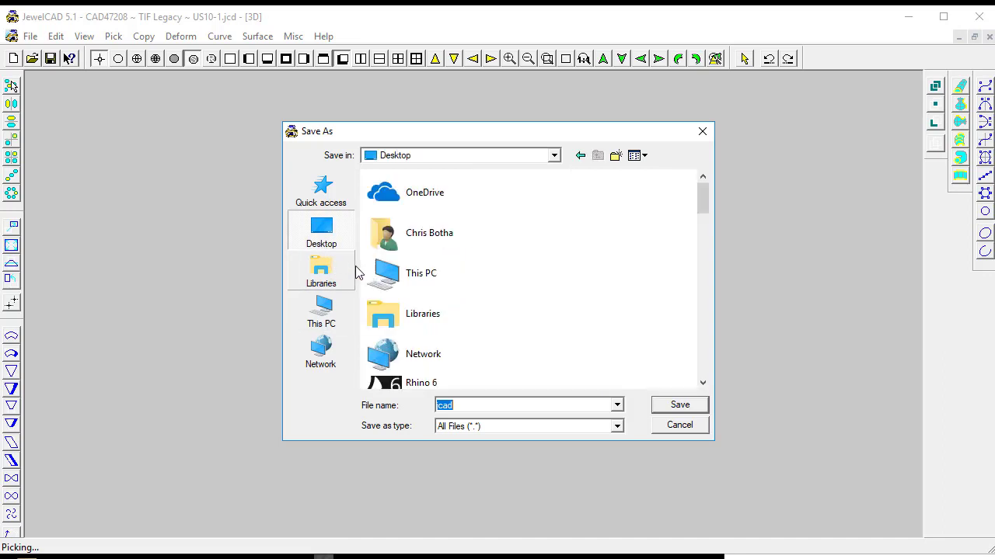
left_click(614, 157)
type("TE")
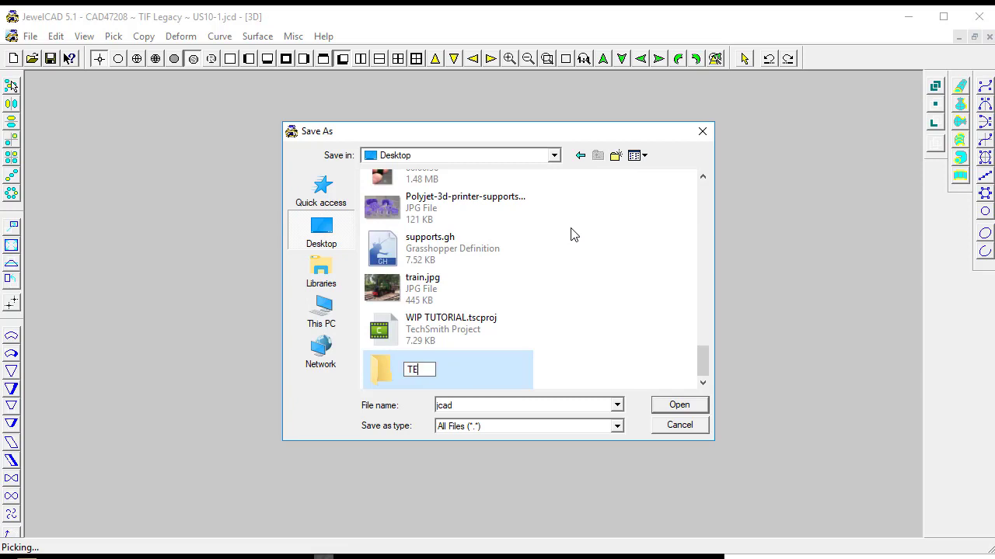
type("MP")
key("Return")
Name the slice file TEST inside the TEMP folder, and cut the slices with ASCII STL output also enabled.
double_click(418, 371)
double_click(443, 405)
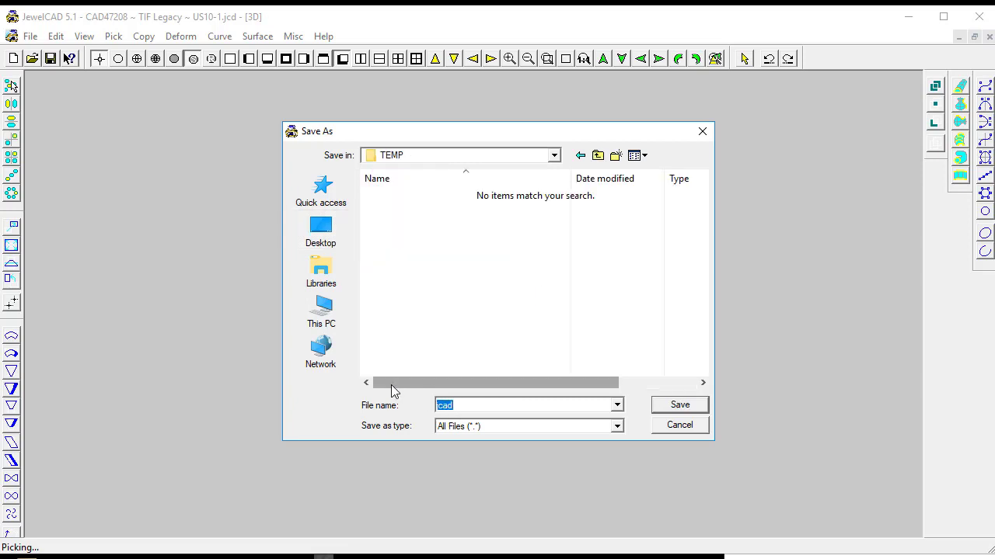
type("TEST")
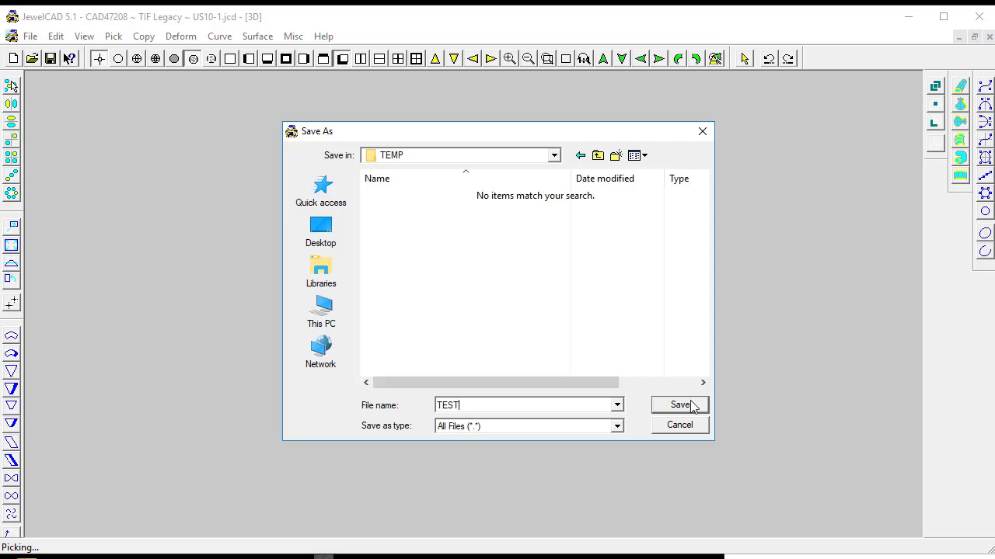
left_click(681, 405)
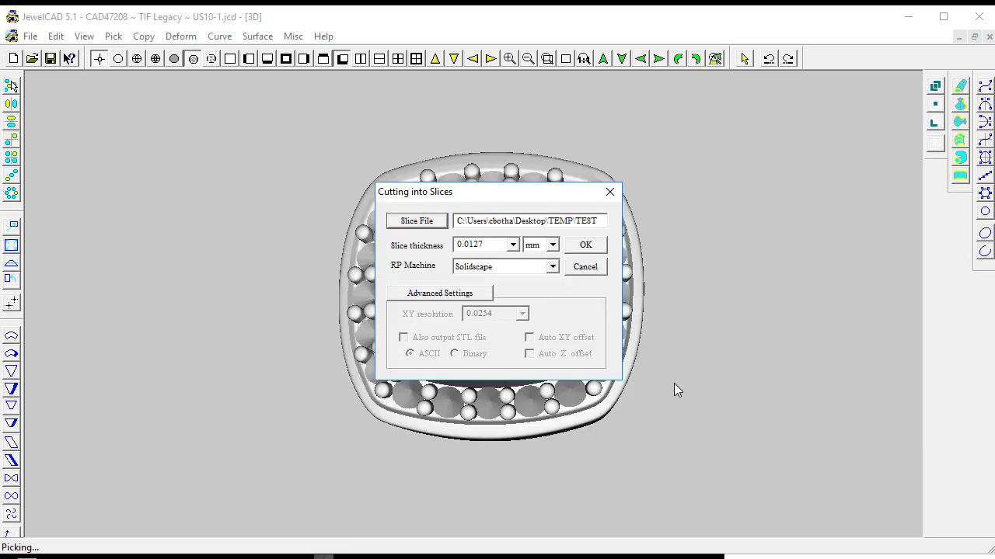
left_click(436, 300)
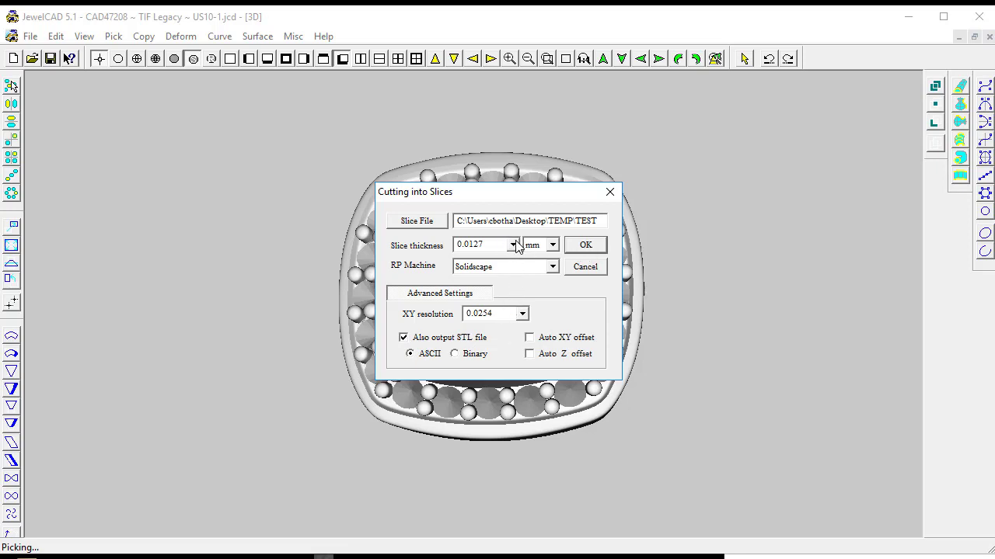
left_click(585, 246)
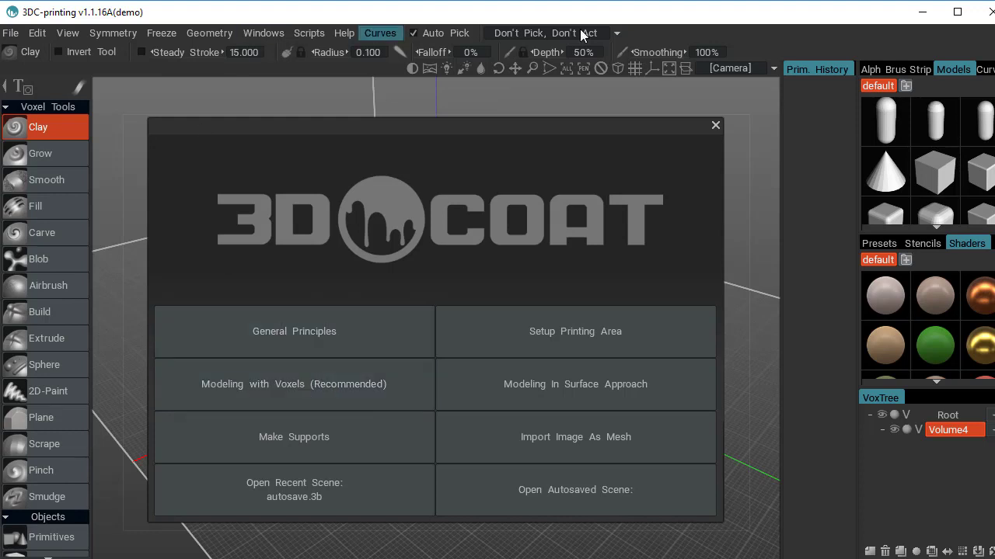
In 3DC-printing, import TEST.stl from the desktop TEMP folder as a model for voxel modeling.
left_click(280, 386)
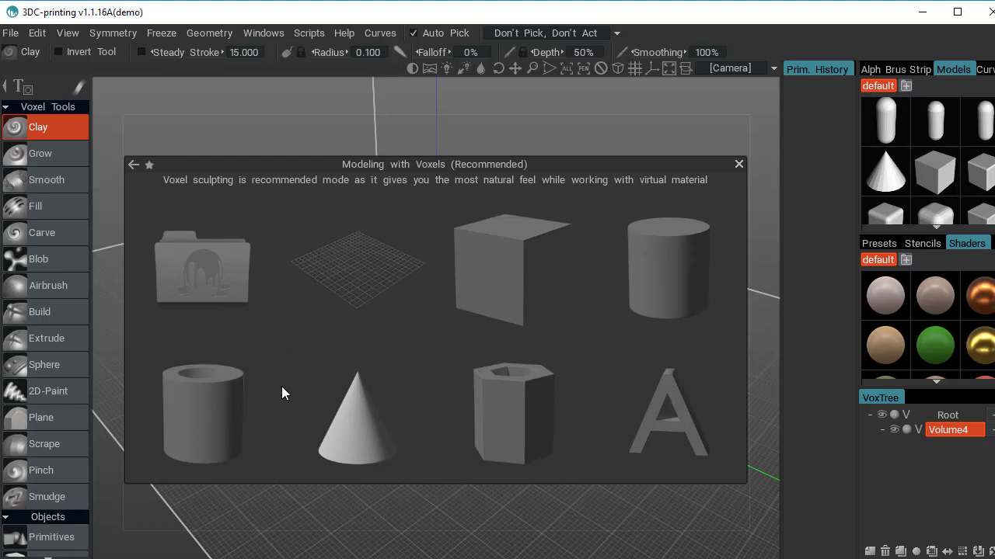
left_click(230, 264)
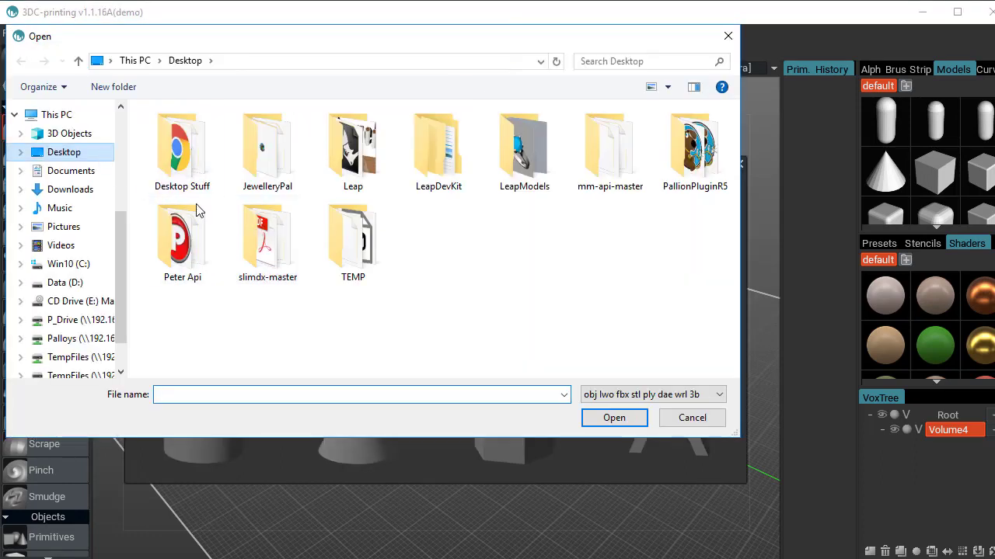
double_click(371, 266)
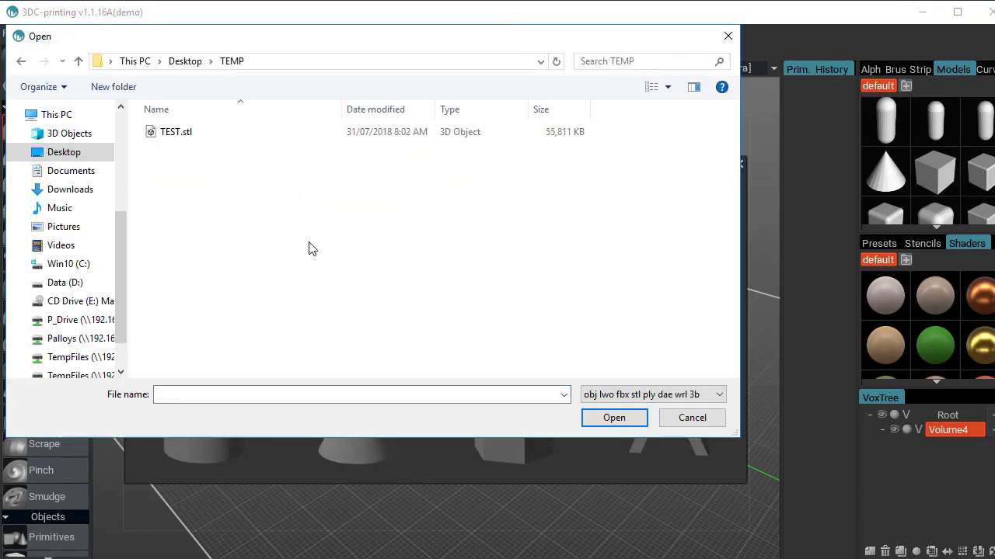
double_click(179, 132)
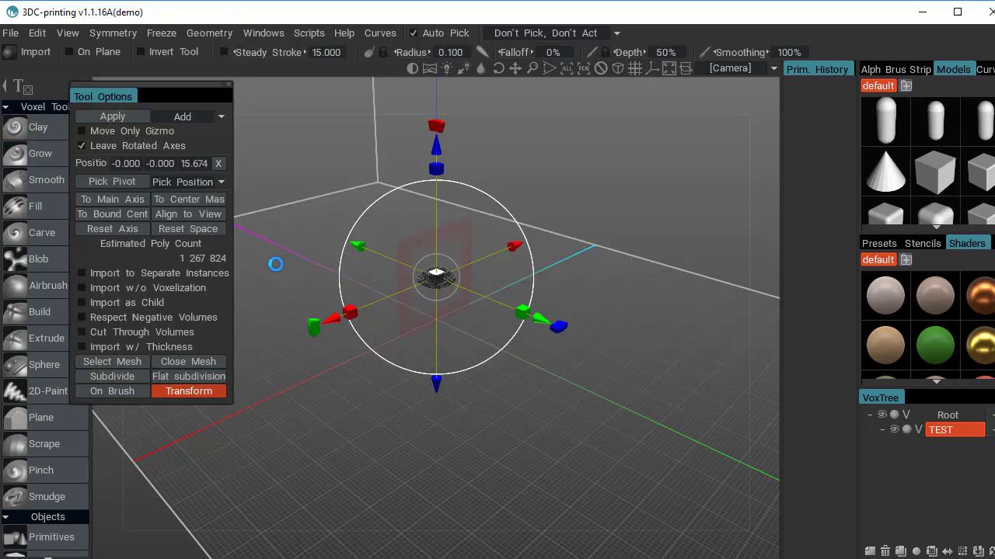
Examine the imported setting's mesh up close from above the printing grid.
right_click_drag(520, 170, 580, 283)
left_click_drag(610, 166, 437, 167)
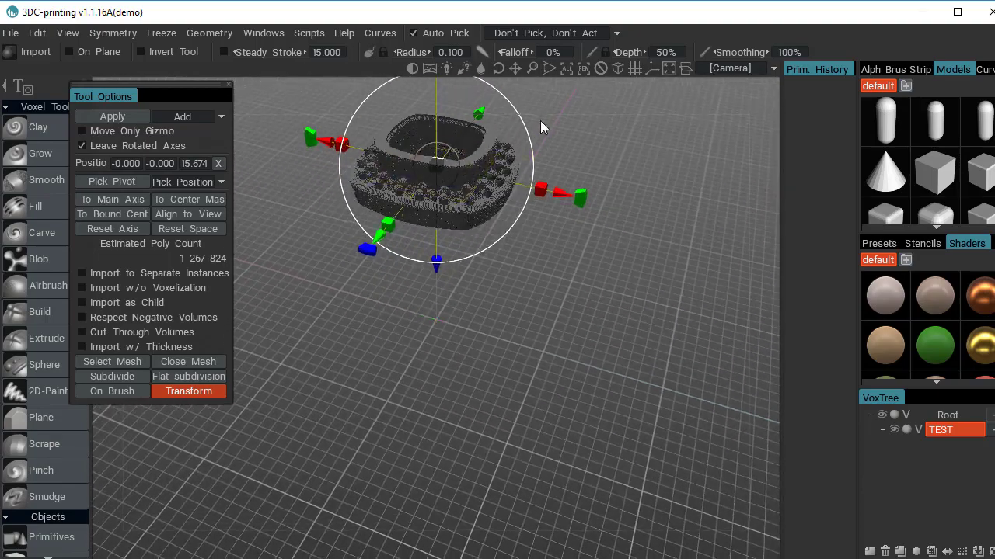
right_click_drag(438, 166, 549, 147)
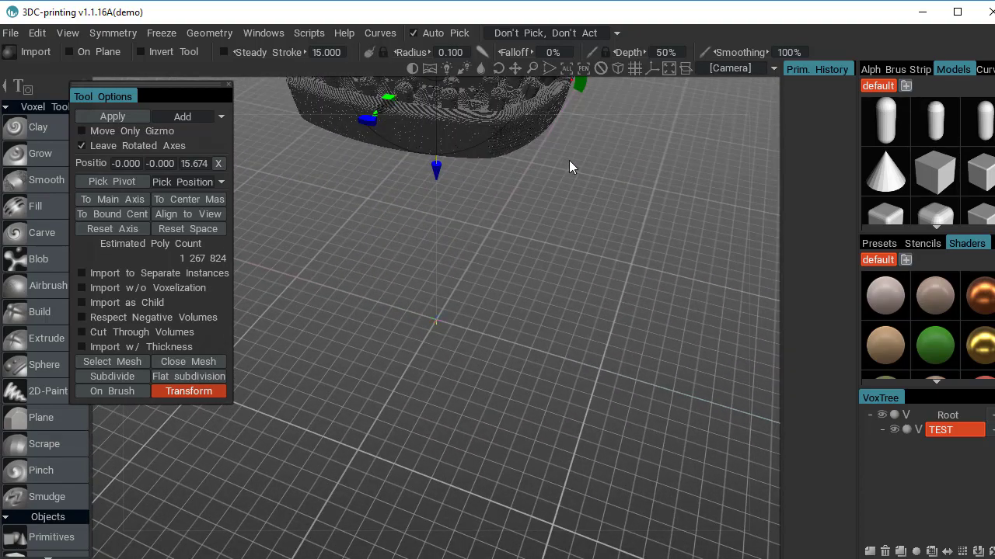
left_click_drag(581, 162, 583, 353)
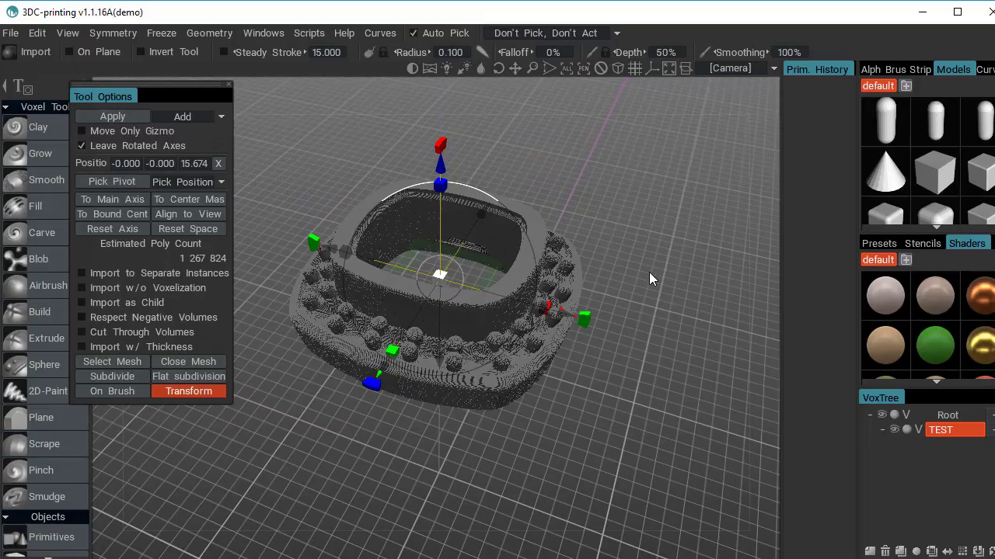
Double the density of the TEST volume twice with Decrease Object 2X, bringing it to 4x.
middle_click_drag(649, 272, 615, 304)
left_click_drag(614, 311, 663, 301)
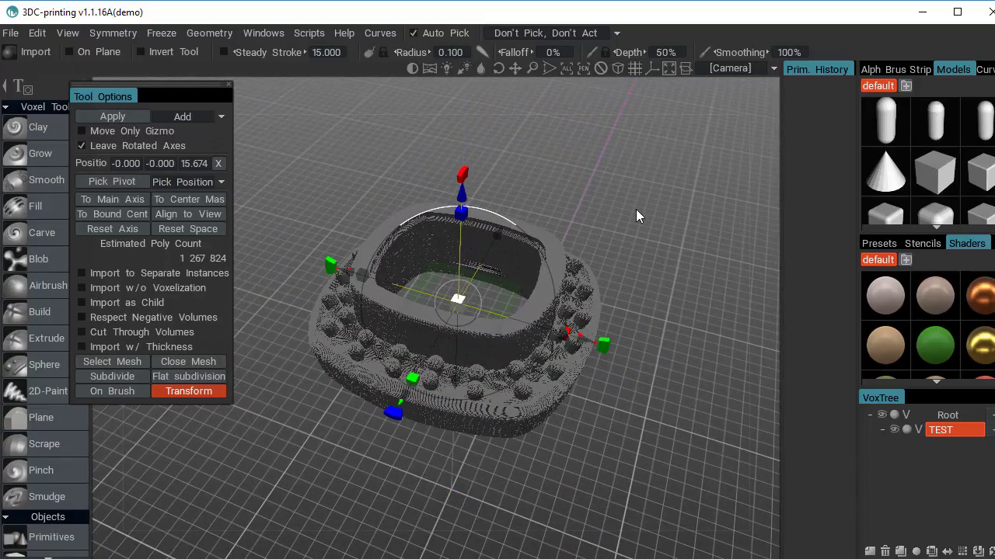
left_click_drag(635, 210, 634, 314)
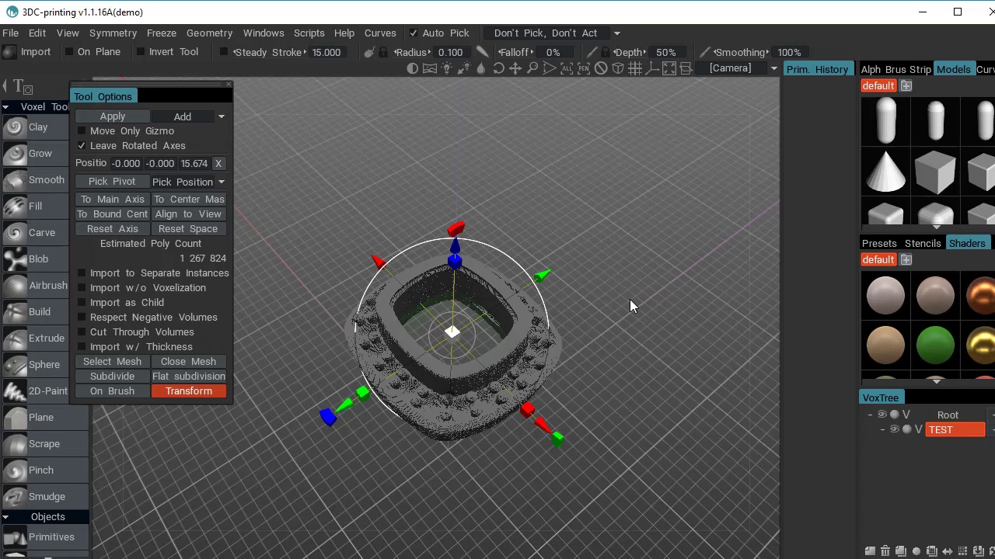
right_click(951, 433)
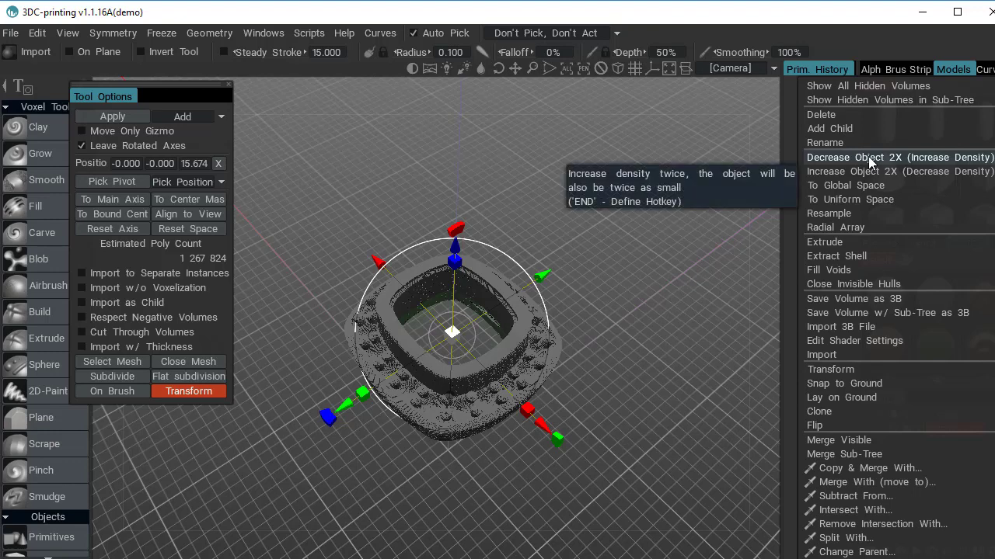
left_click(868, 160)
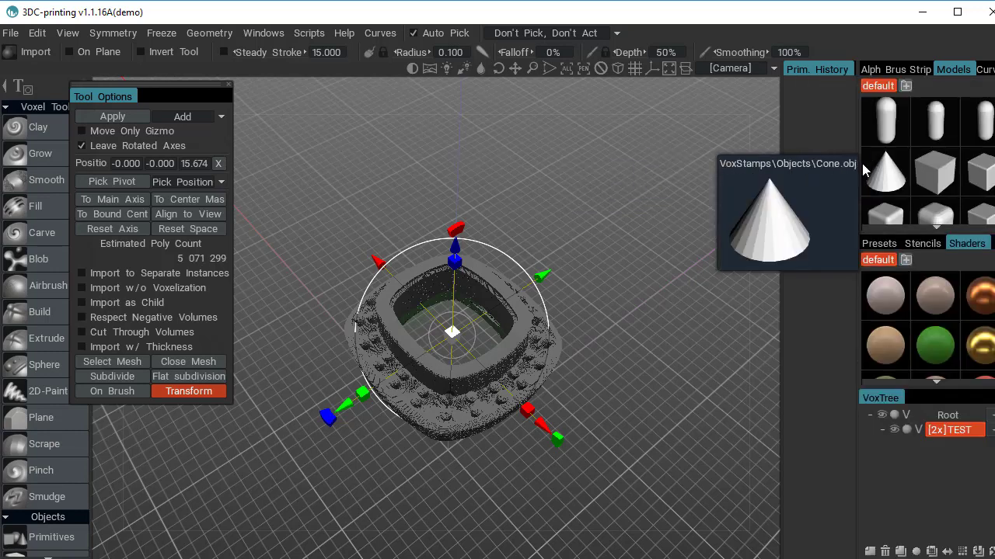
right_click(955, 435)
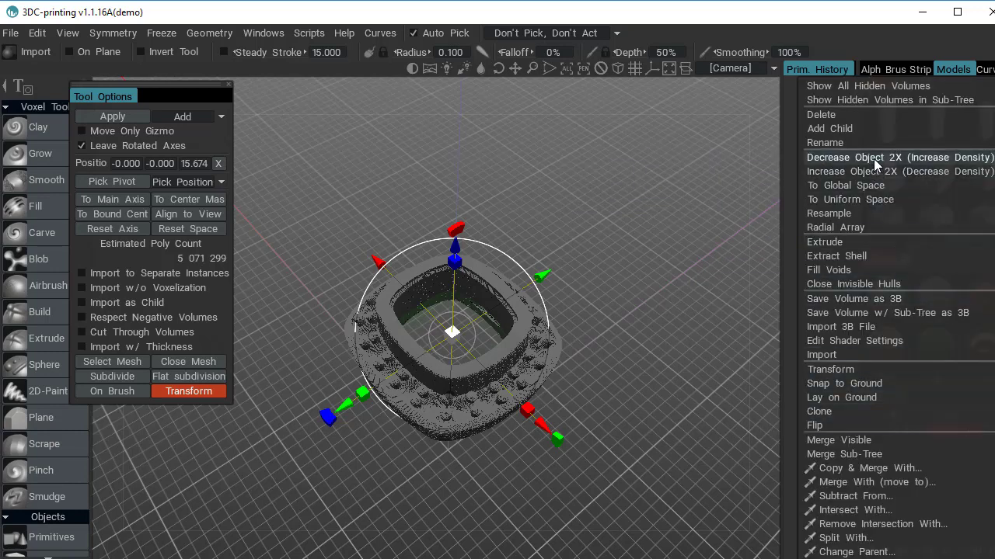
left_click(869, 163)
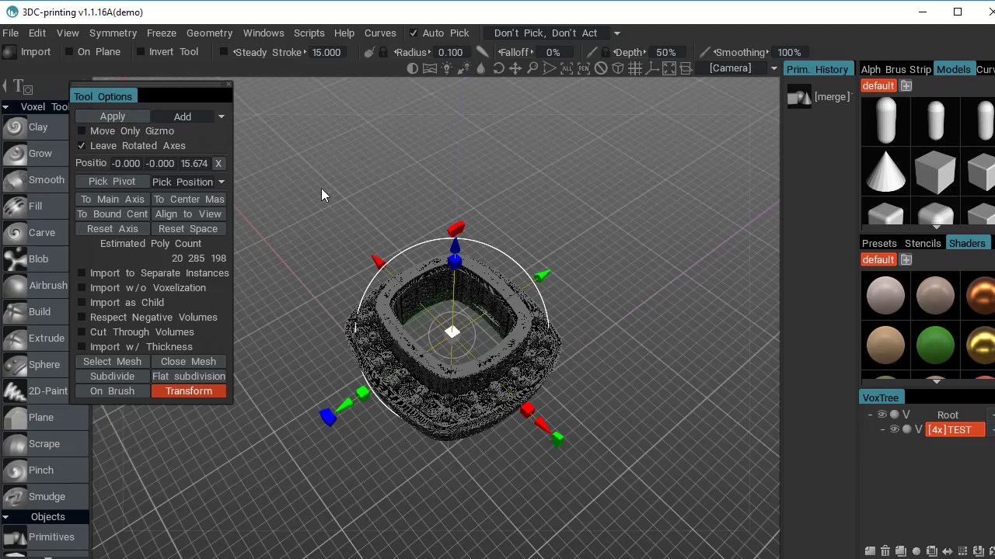
Leave the import by switching to the Grow tool and inspect the voxelized setting from above.
scroll(318, 194, "up", 5)
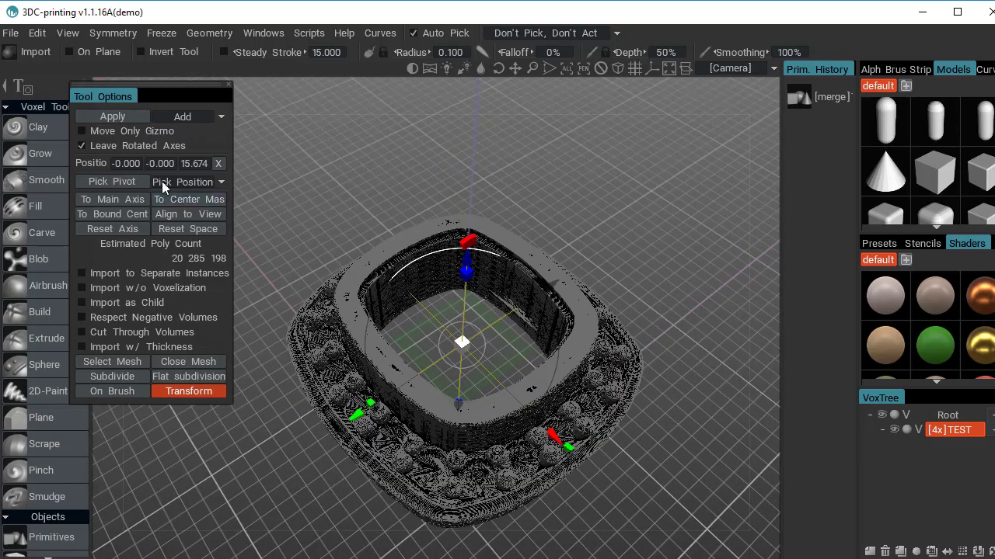
left_click(39, 153)
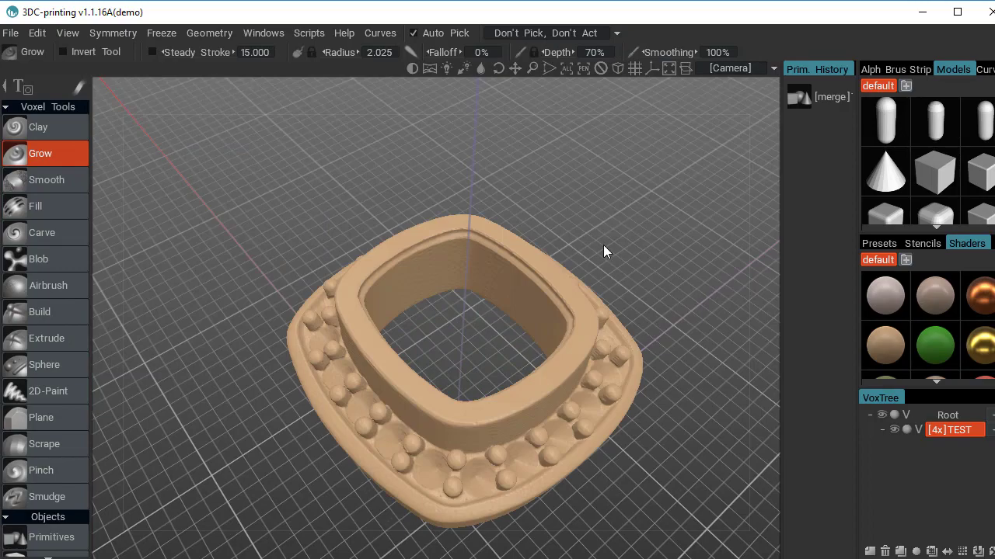
scroll(620, 262, "down", 5)
scroll(621, 268, "up", 2)
left_click_drag(622, 267, 499, 322)
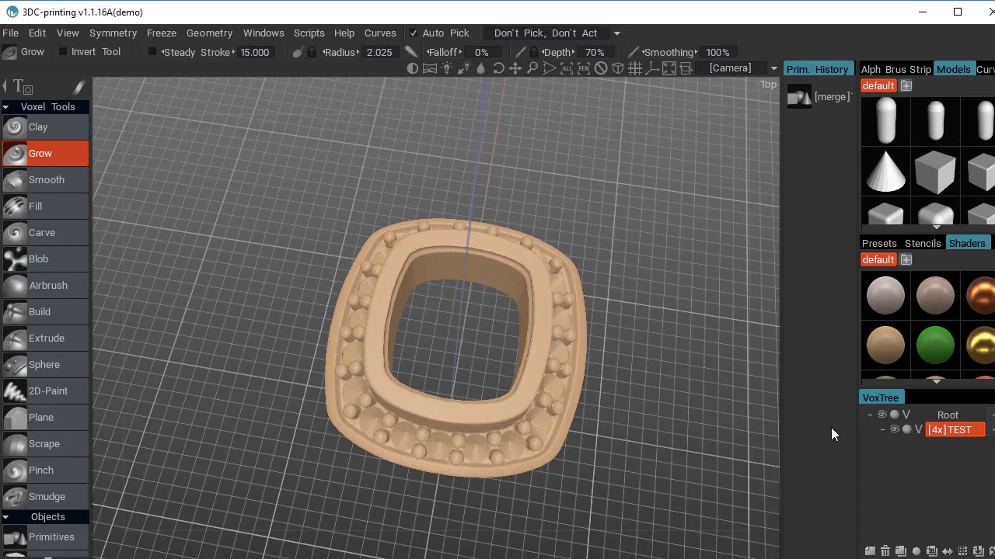
right_click(931, 431)
mouse_move(650, 421)
left_mouse_down()
mouse_move(600, 281)
mouse_move(618, 365)
left_mouse_up()
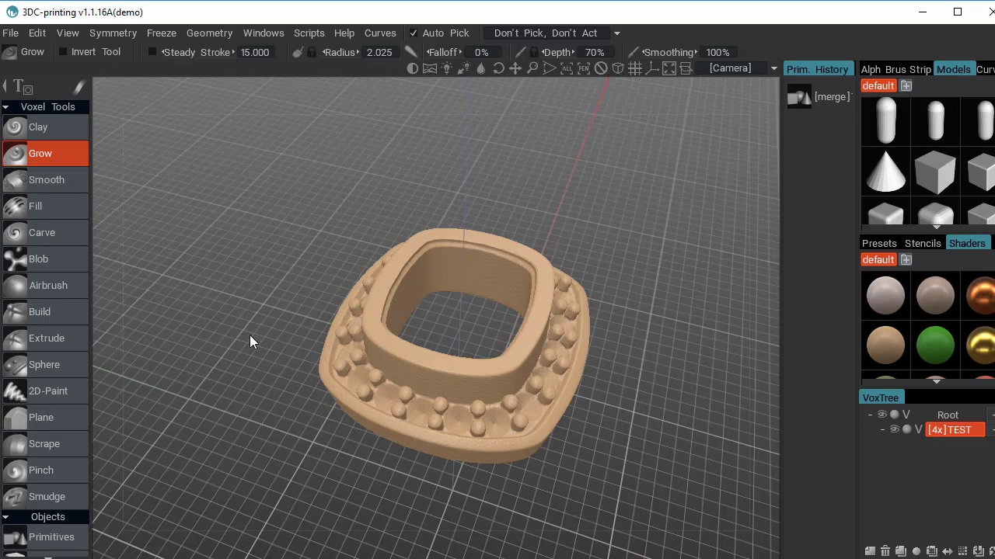
Run Smooth All four times on the TEST volume while viewing the bezel's inner wall up close.
scroll(78, 544, "down", 15)
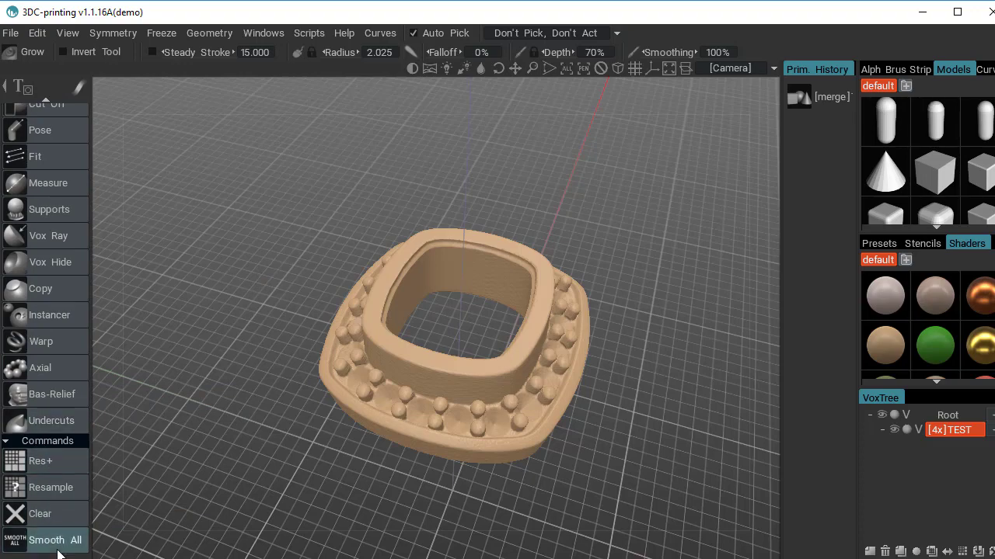
left_click_drag(286, 448, 300, 460)
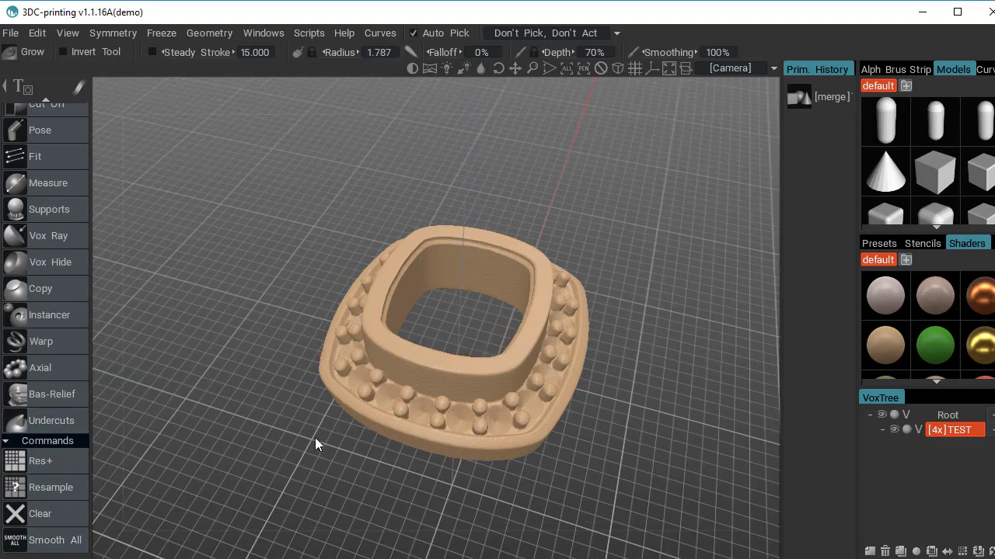
scroll(315, 437, "up", 6)
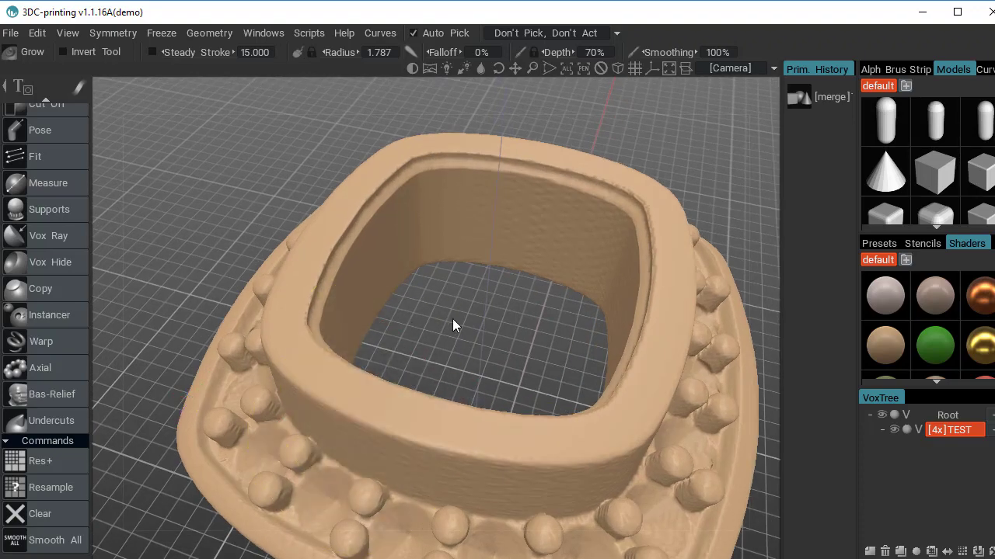
scroll(456, 322, "up", 4)
left_click_drag(456, 335, 448, 313)
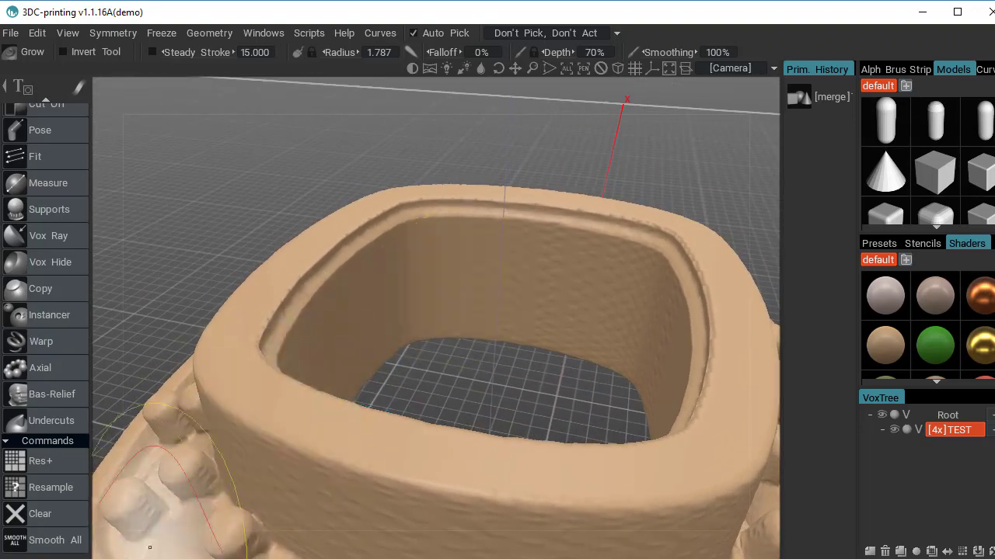
left_click(59, 542)
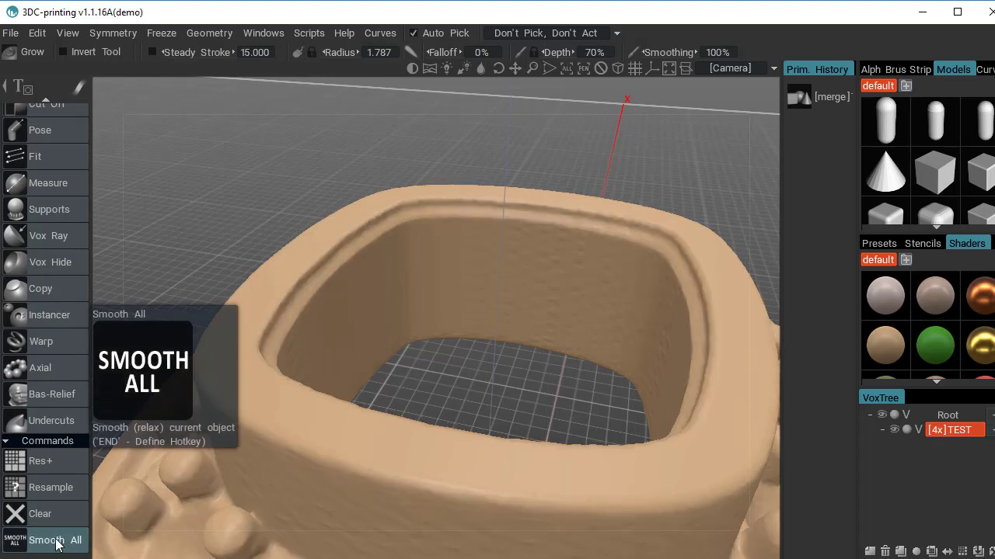
left_click(59, 541)
left_click(58, 542)
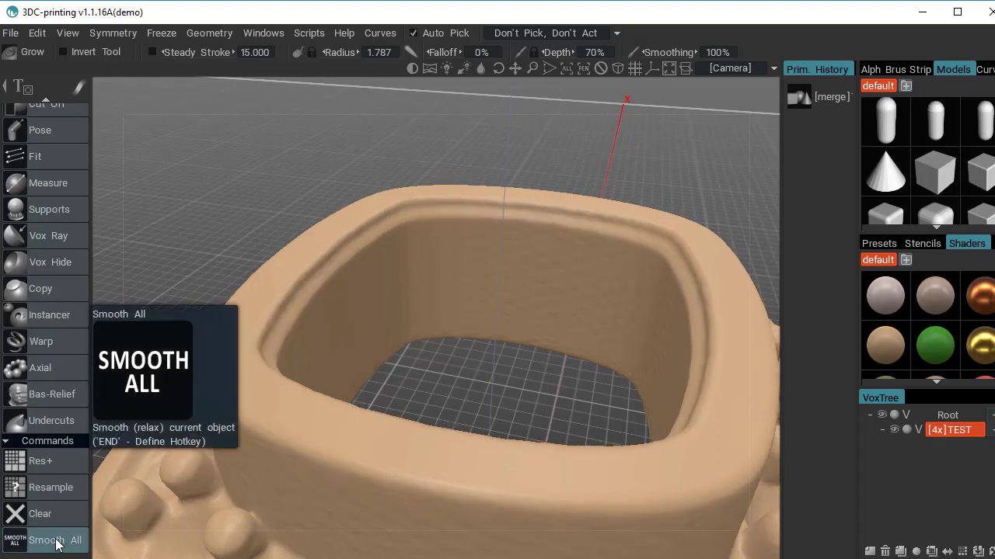
left_click(58, 542)
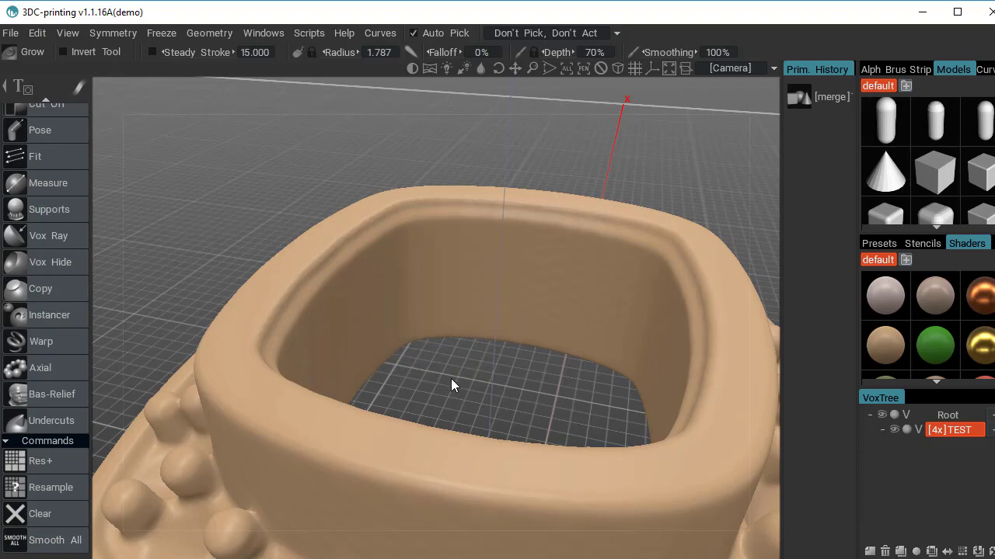
Examine the setting's bezel, prongs and base from several angles after smoothing.
mouse_move(451, 379)
left_mouse_down()
mouse_move(437, 414)
mouse_move(456, 377)
left_mouse_up()
right_click_drag(455, 377, 421, 365)
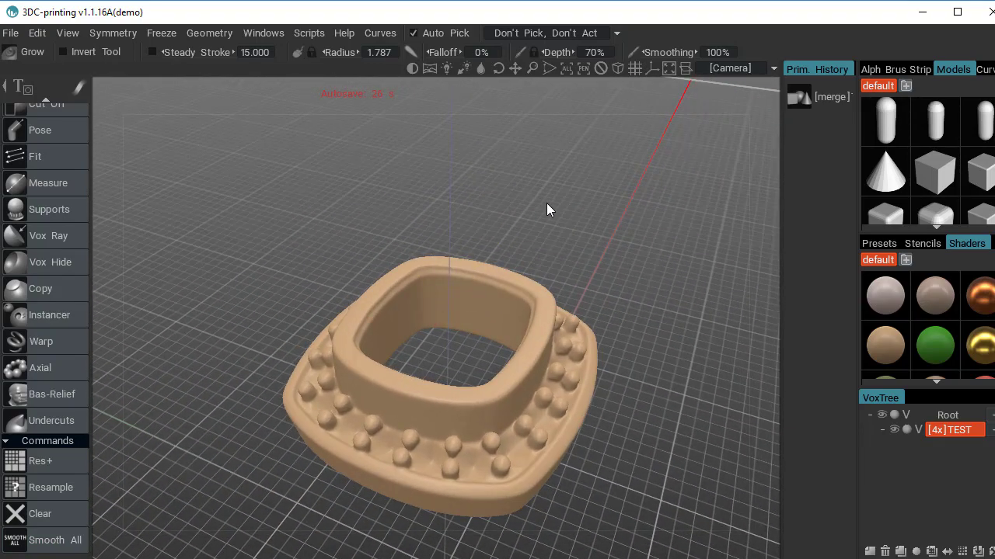
mouse_move(546, 208)
right_mouse_down()
mouse_move(535, 205)
mouse_move(586, 202)
mouse_move(551, 195)
right_mouse_up()
left_click_drag(551, 195, 860, 173)
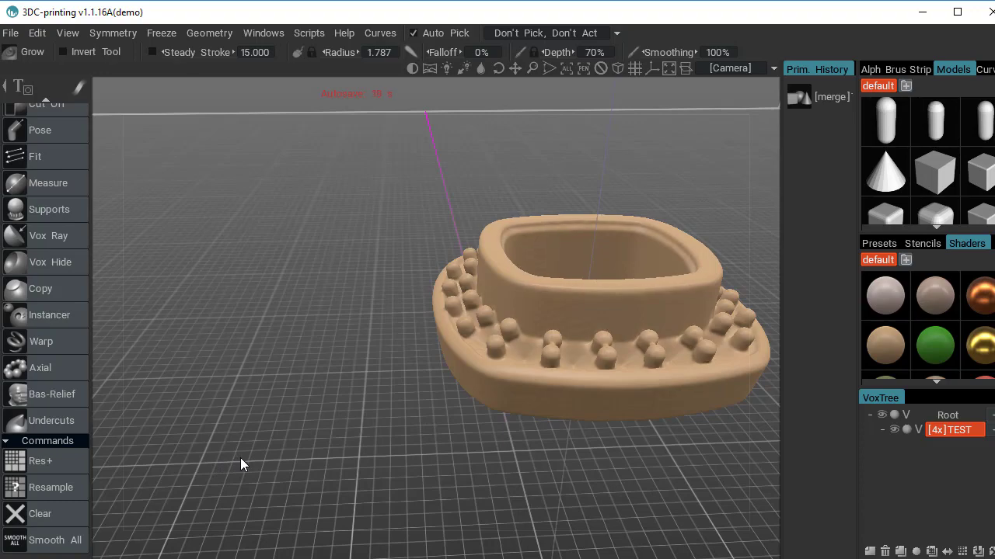
mouse_move(338, 356)
left_mouse_down()
mouse_move(368, 366)
mouse_move(311, 369)
mouse_move(291, 347)
mouse_move(296, 362)
left_mouse_up()
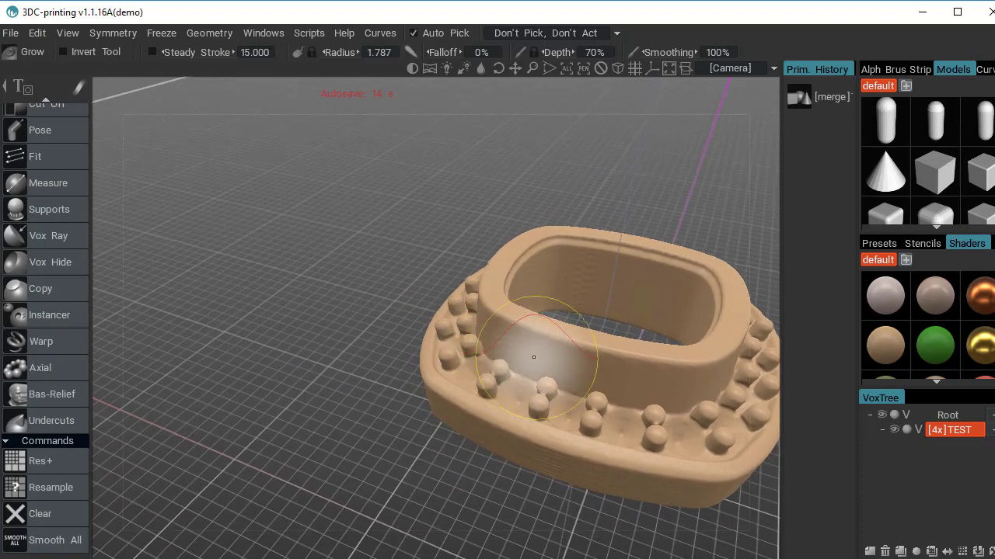
mouse_move(349, 235)
right_mouse_down()
mouse_move(357, 224)
mouse_move(374, 233)
right_mouse_up()
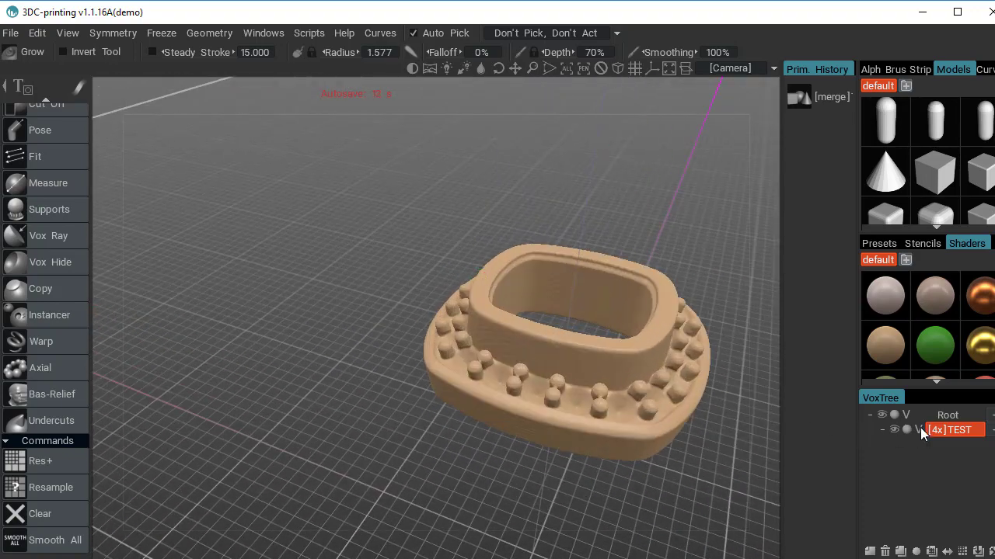
Open the import choices for the TEST volume.
right_click(940, 427)
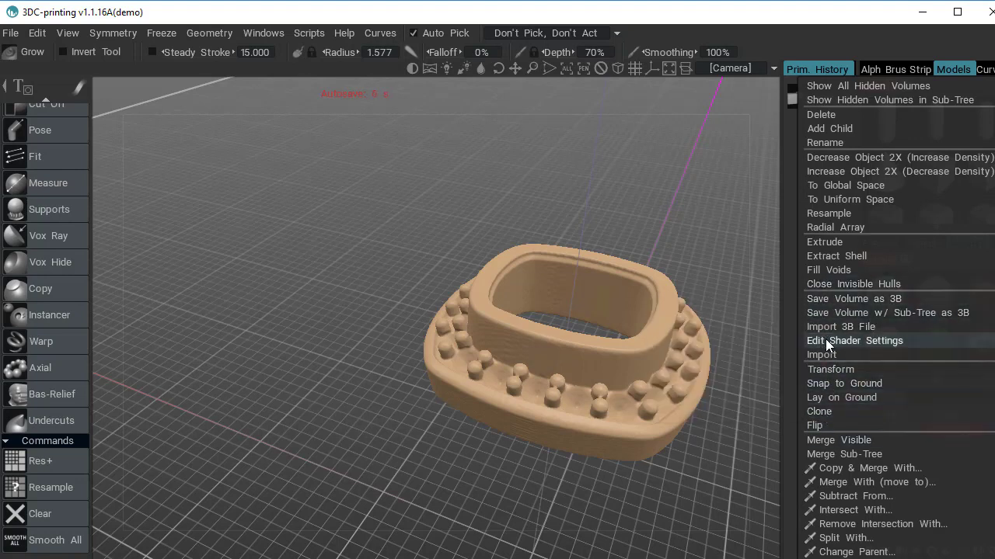
mouse_move(828, 356)
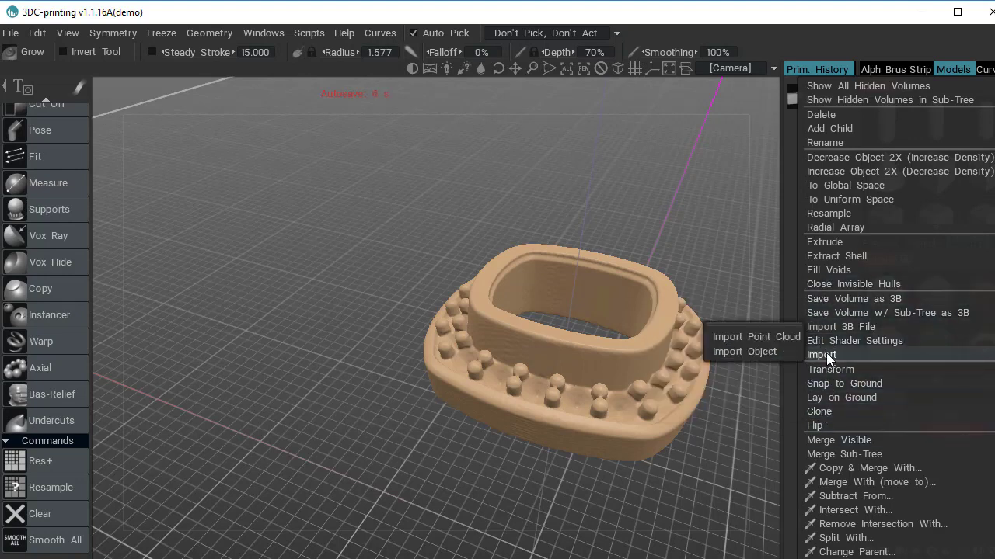